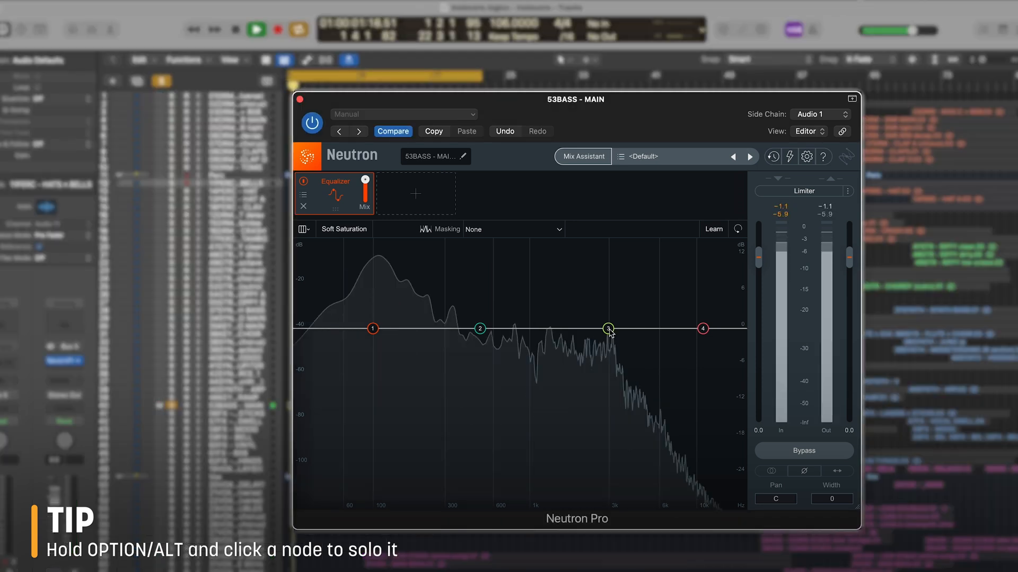
Make EQ band 3 a dynamic 10 dB cut at 3047 Hz with the threshold at -46.9 dB.
mouse_move(610, 330)
mouse_down()
mouse_move(620, 332)
mouse_move(594, 311)
mouse_move(613, 317)
mouse_move(611, 302)
mouse_move(613, 336)
mouse_up()
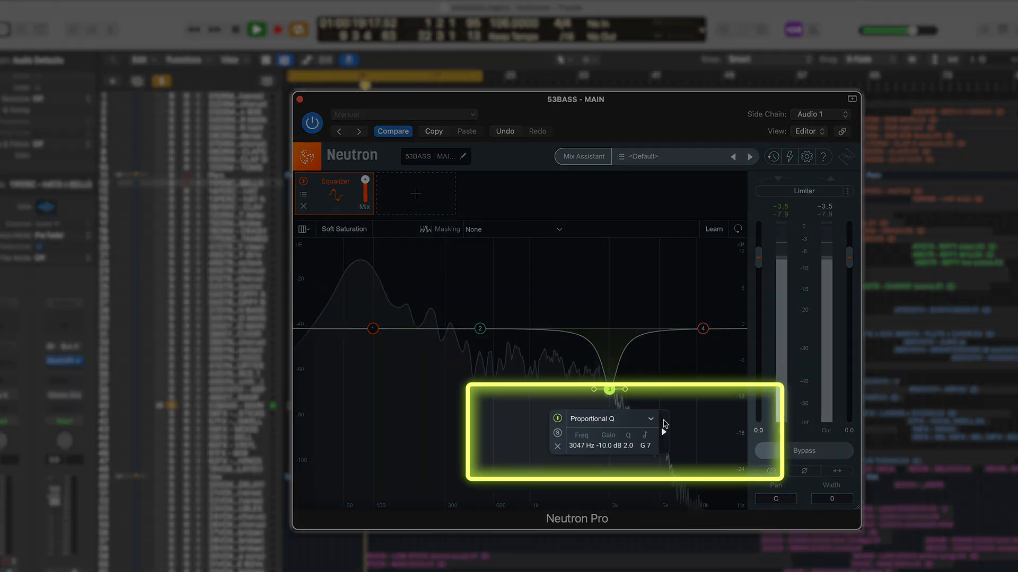
click(663, 431)
click(622, 419)
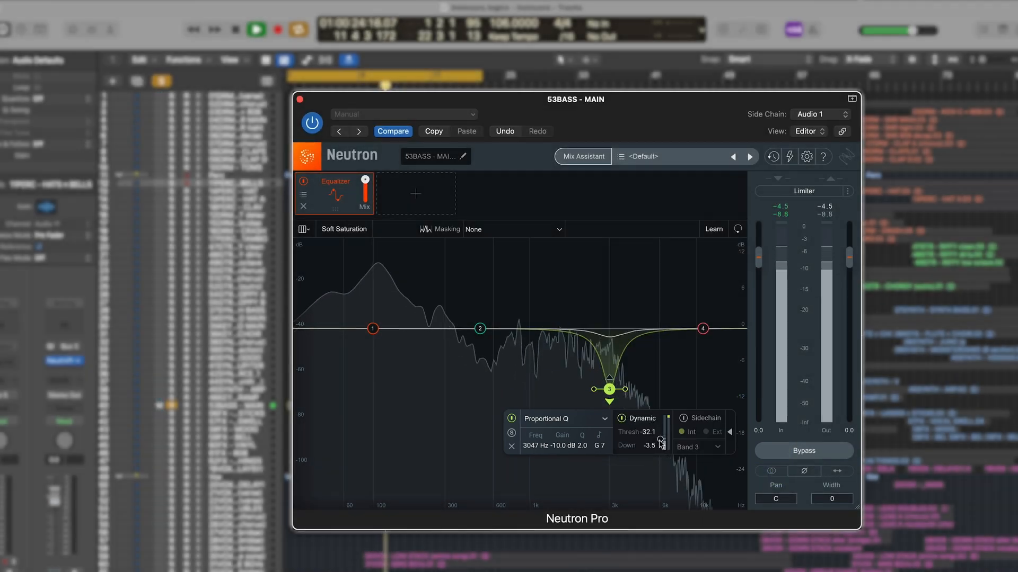
drag(660, 439, 661, 445)
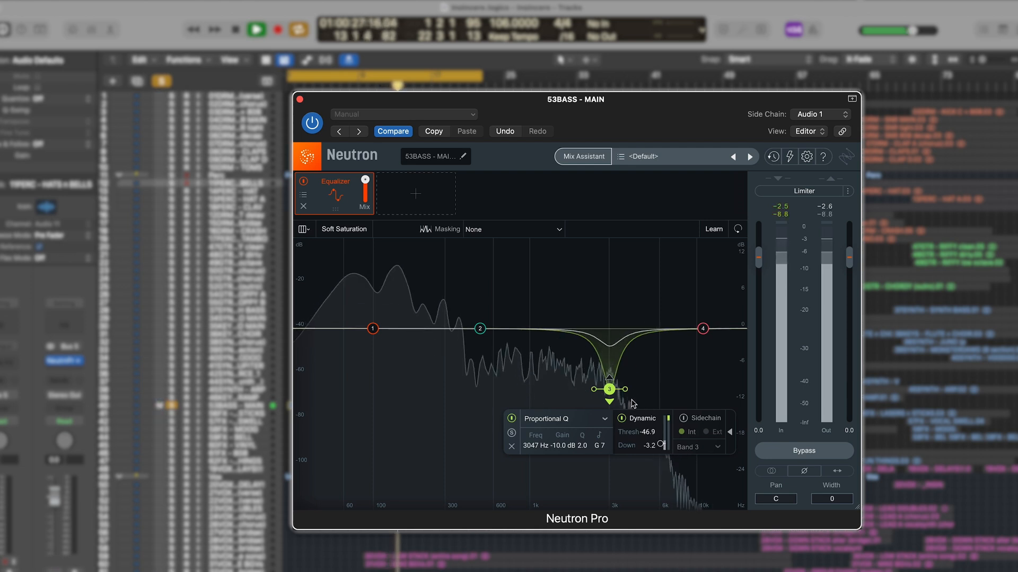
Deepen band 3 to -15.8 dB at 3119 Hz with a Q of 0.8, and compare the bass with and without processing.
drag(609, 389, 613, 429)
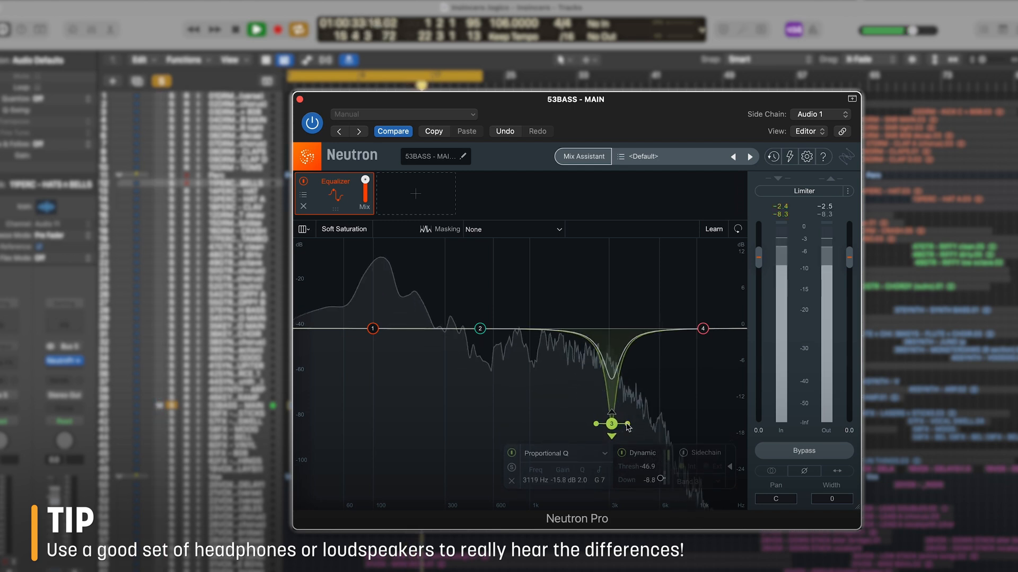
drag(627, 427, 629, 427)
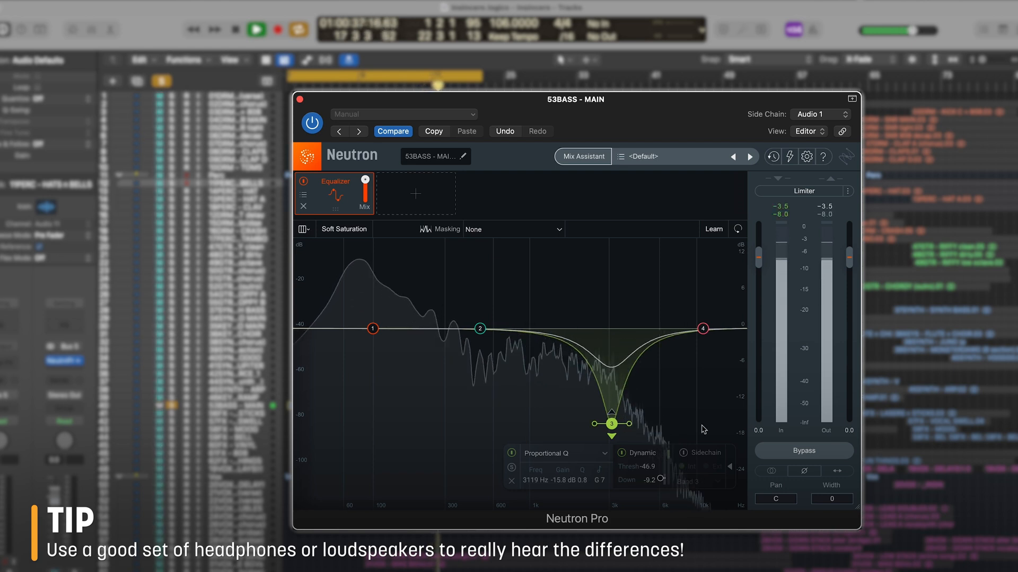
click(763, 451)
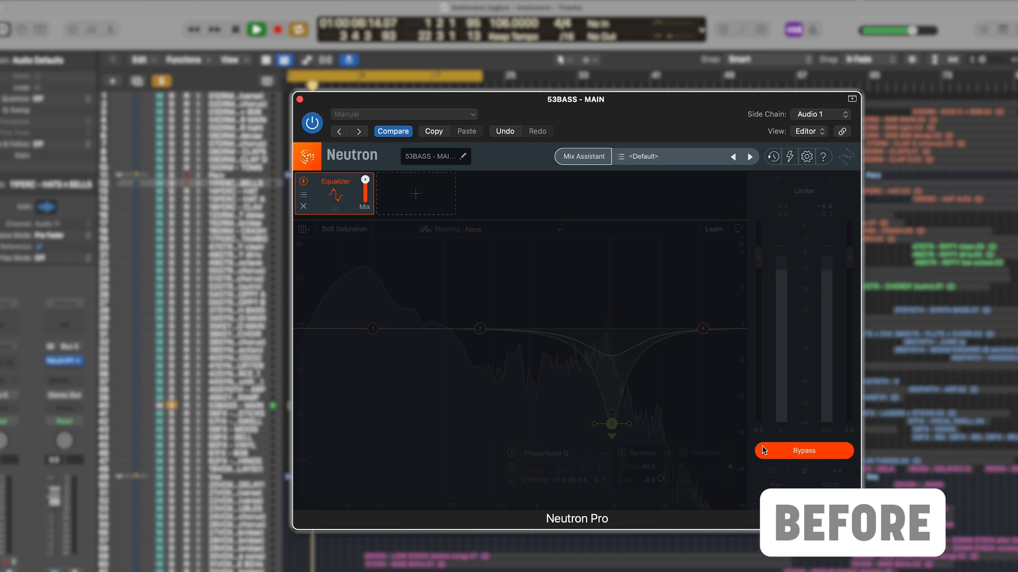
click(763, 450)
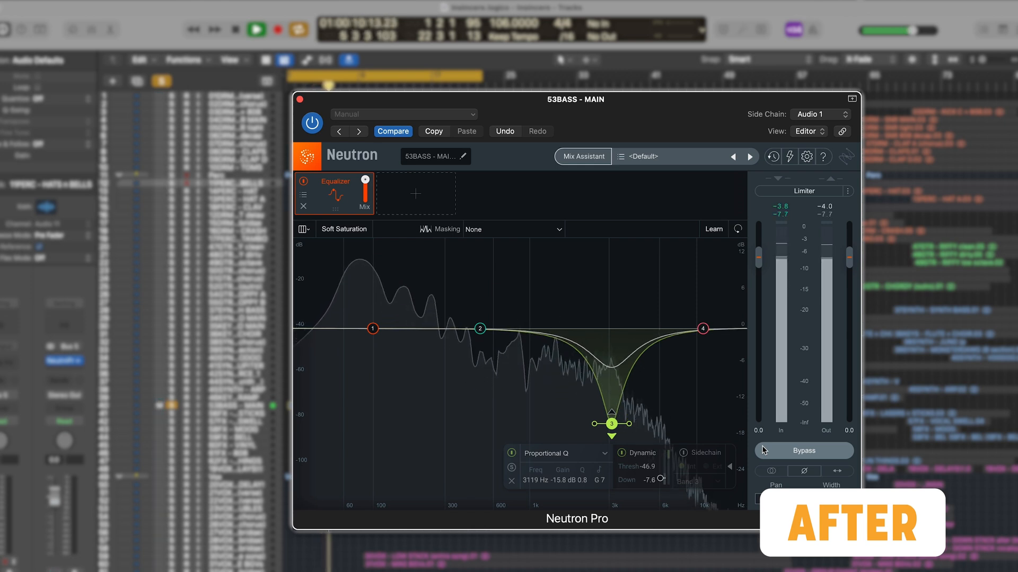
Raise the band 4 high shelf by 2.4 dB at 4460 Hz and compare against the bypassed sound.
click(699, 328)
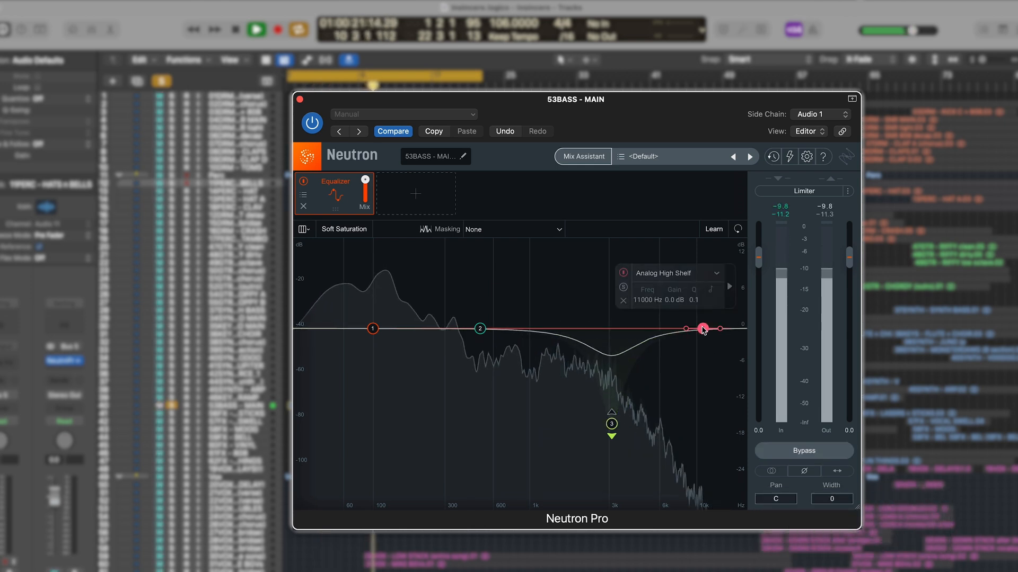
drag(696, 329, 638, 316)
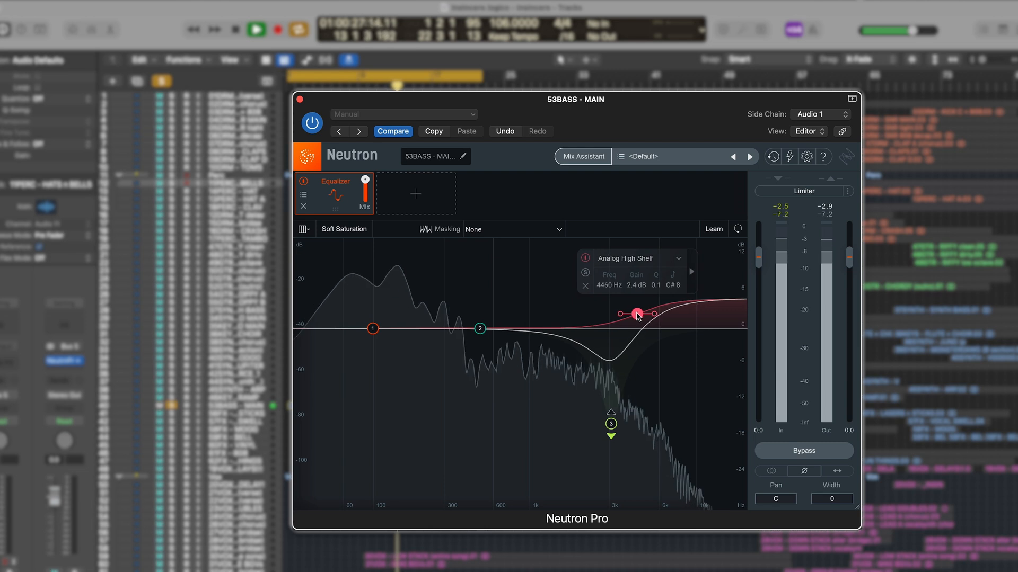
click(788, 448)
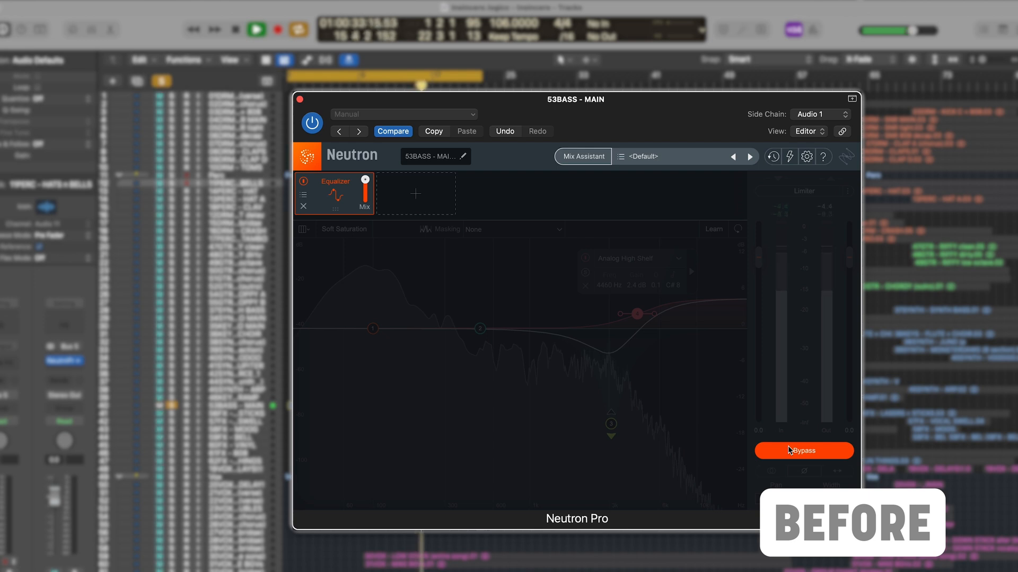
click(788, 449)
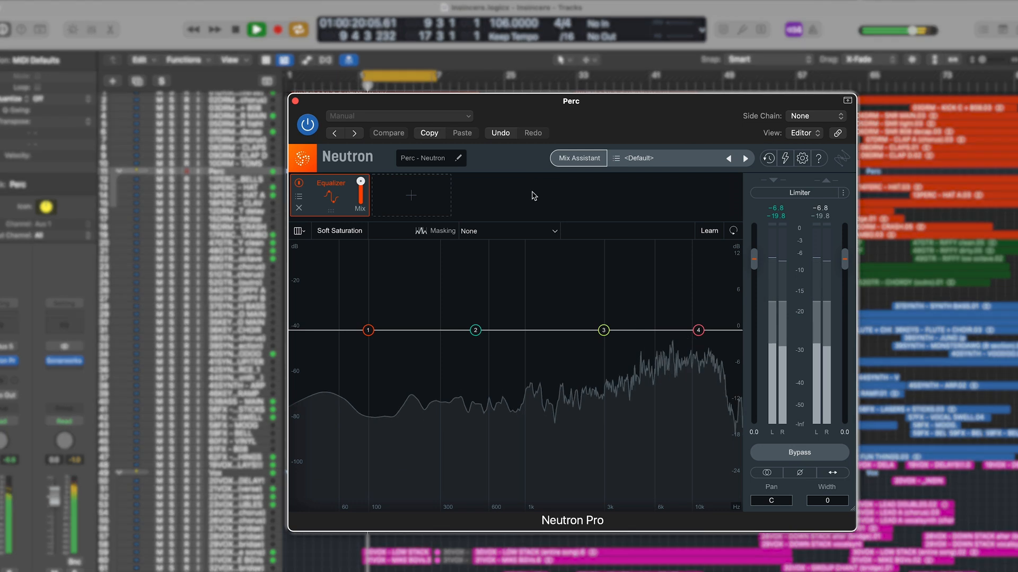
Set the percussion EQ's masking source to Vox - Neutron 2 and cut band 3 by 9 dB at 3647 Hz.
click(541, 233)
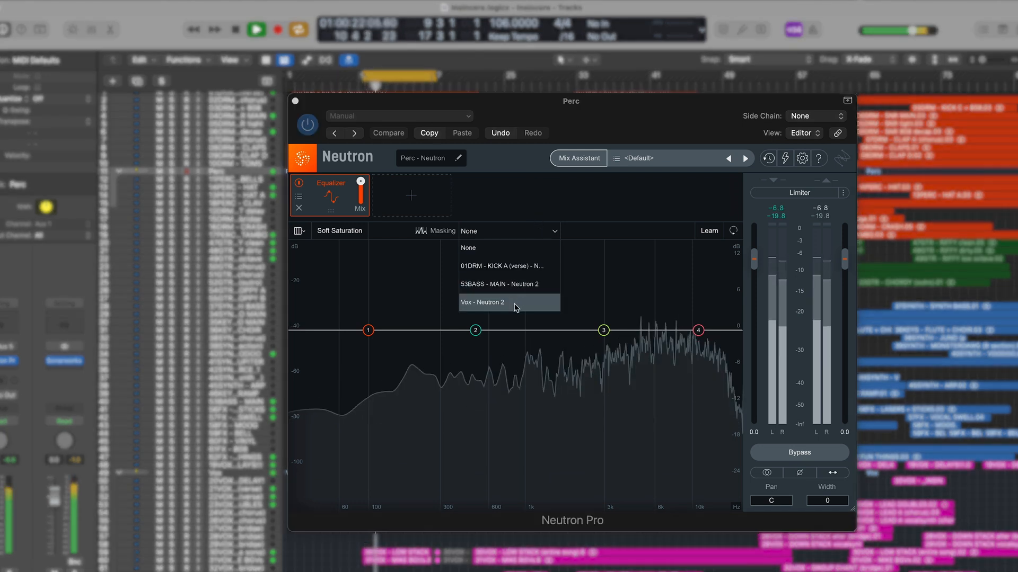
click(498, 302)
drag(603, 325, 618, 375)
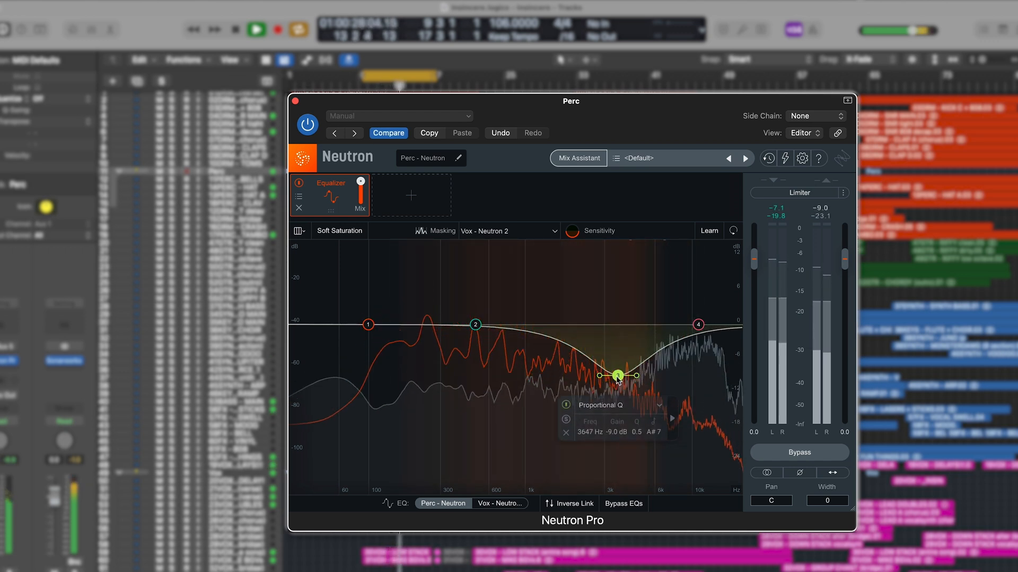
Make percussion band 3 dynamic with an external sidechain, fed by the vocal signal on Bus 20.
click(671, 420)
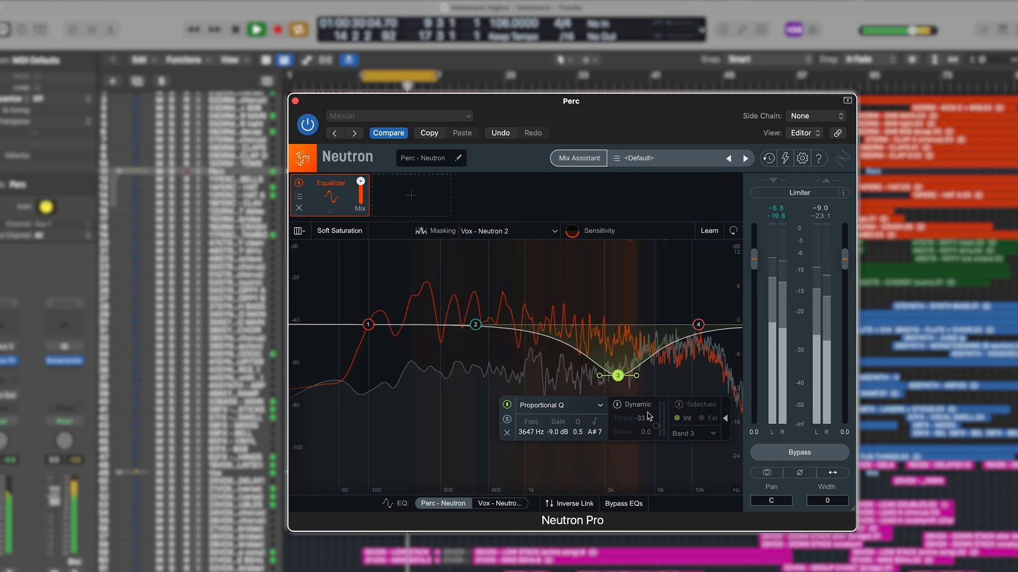
click(622, 405)
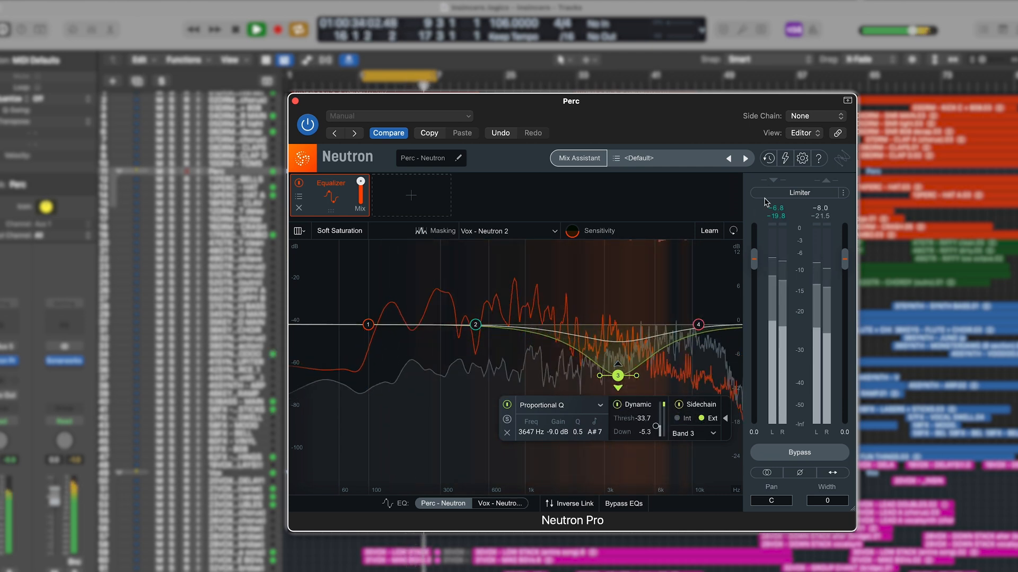
click(803, 117)
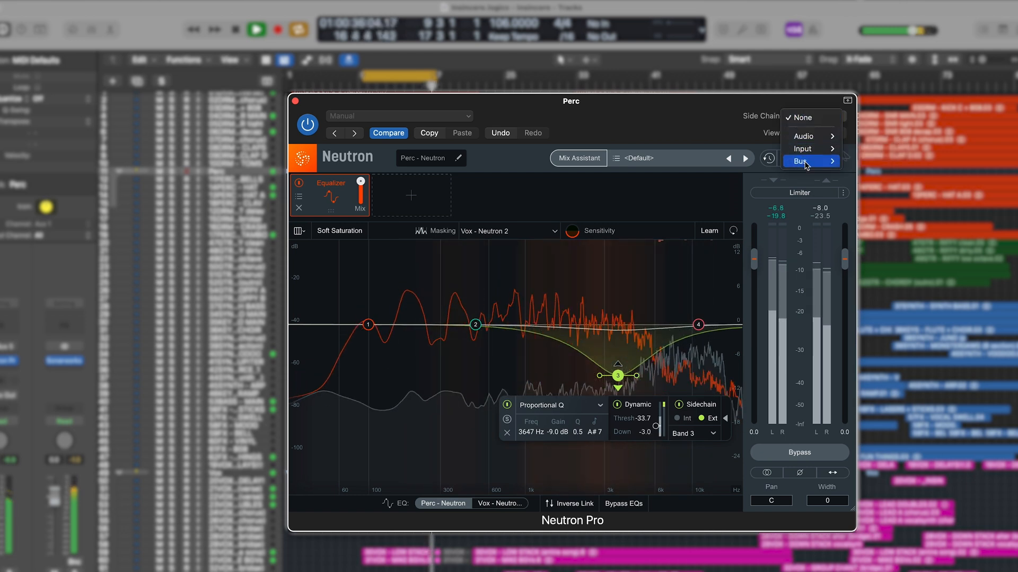
mouse_move(804, 166)
click(536, 173)
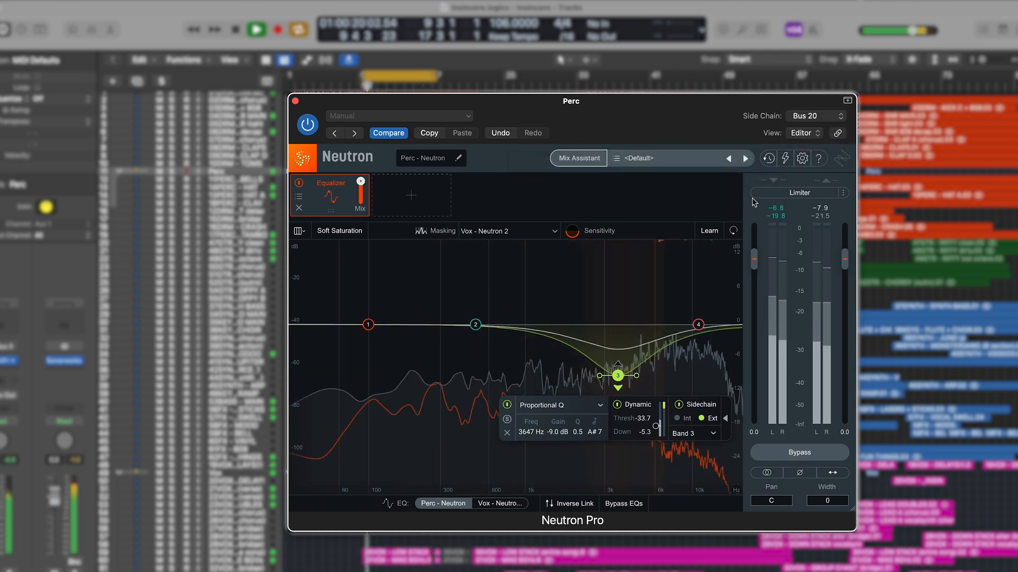
Deepen the percussion's band 3 cut to -15.5 dB at 3618 Hz and compare against the bypassed sound.
drag(619, 377, 619, 416)
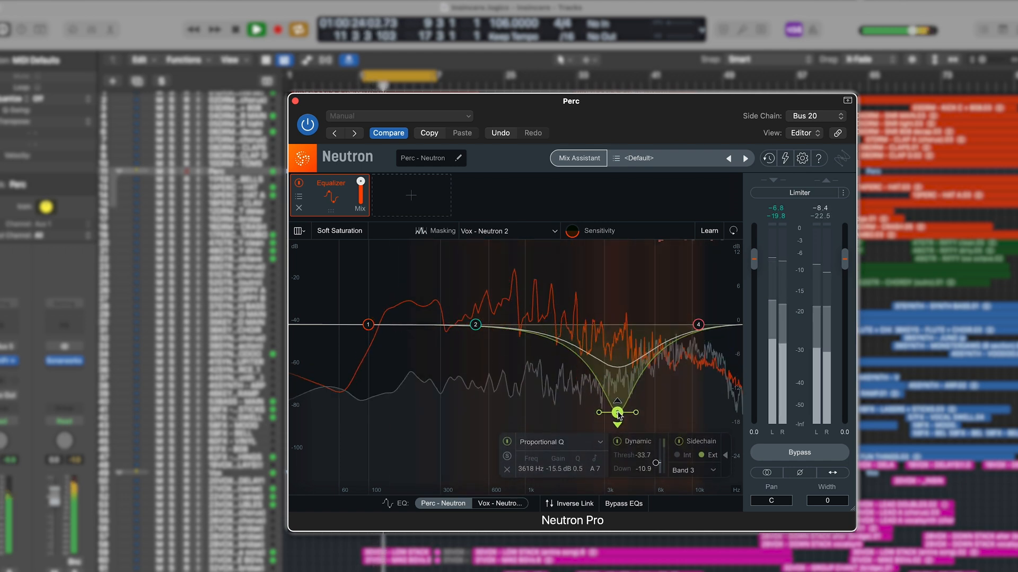
click(784, 455)
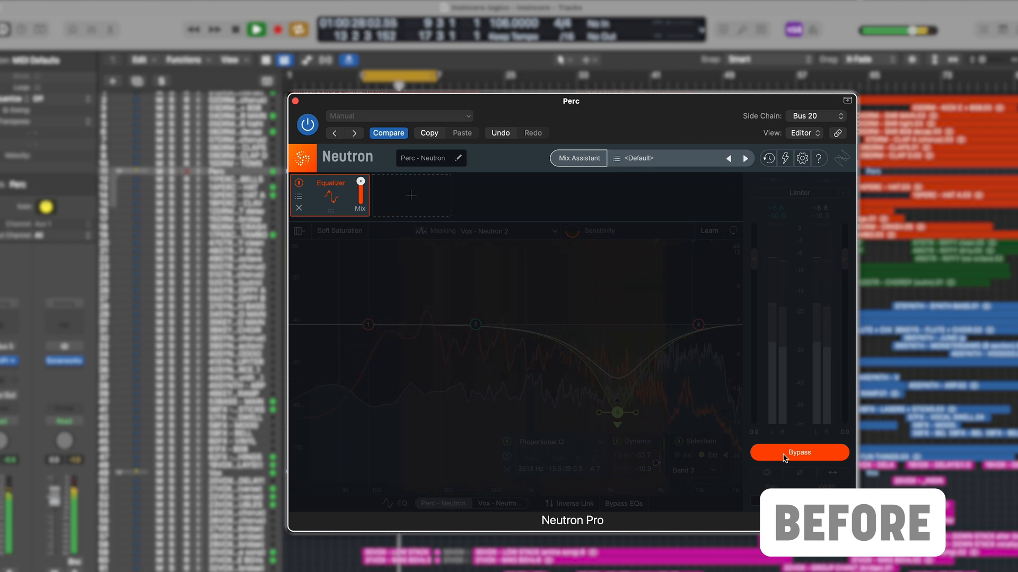
click(784, 455)
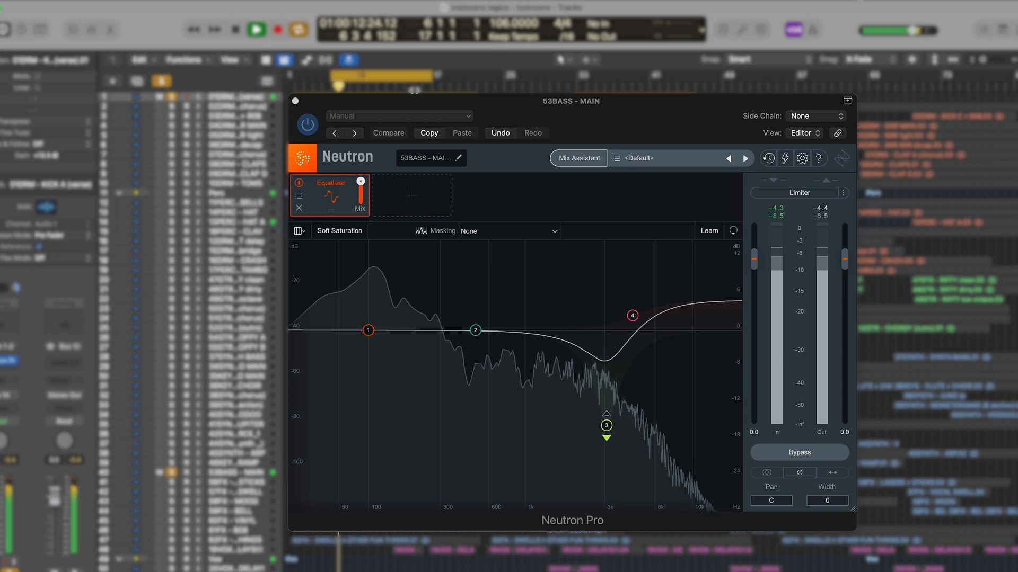
Set the bass EQ's masking source to 01DRM - KICK A (verse) and lower the band 1 low shelf by 8.3 dB at 180 Hz.
click(483, 231)
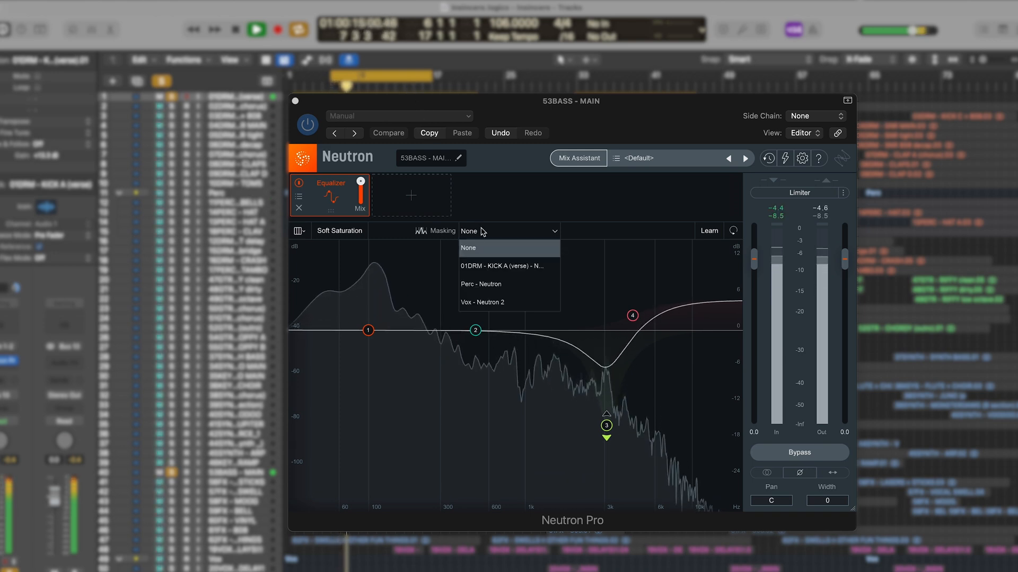
click(489, 267)
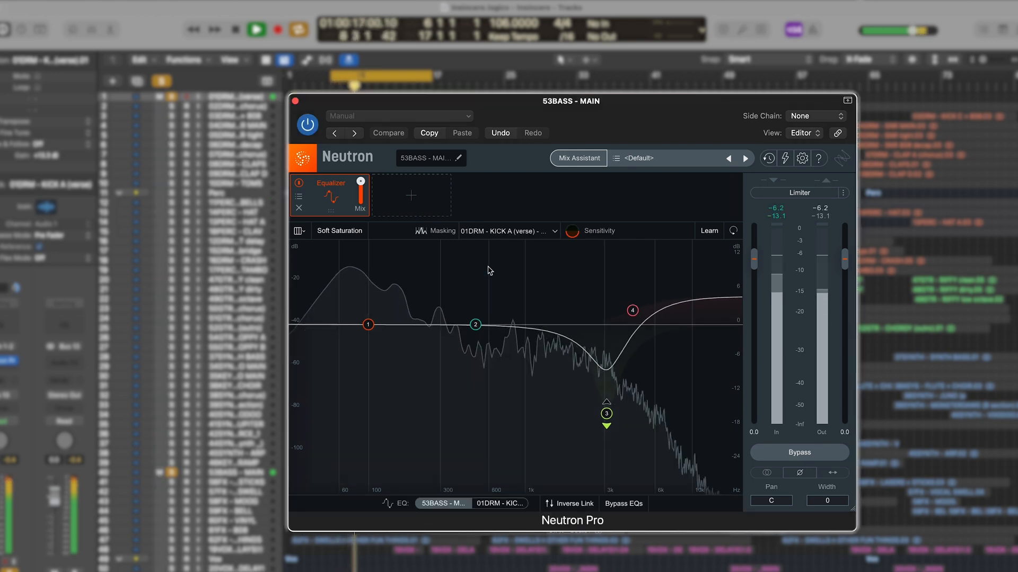
drag(368, 328, 405, 372)
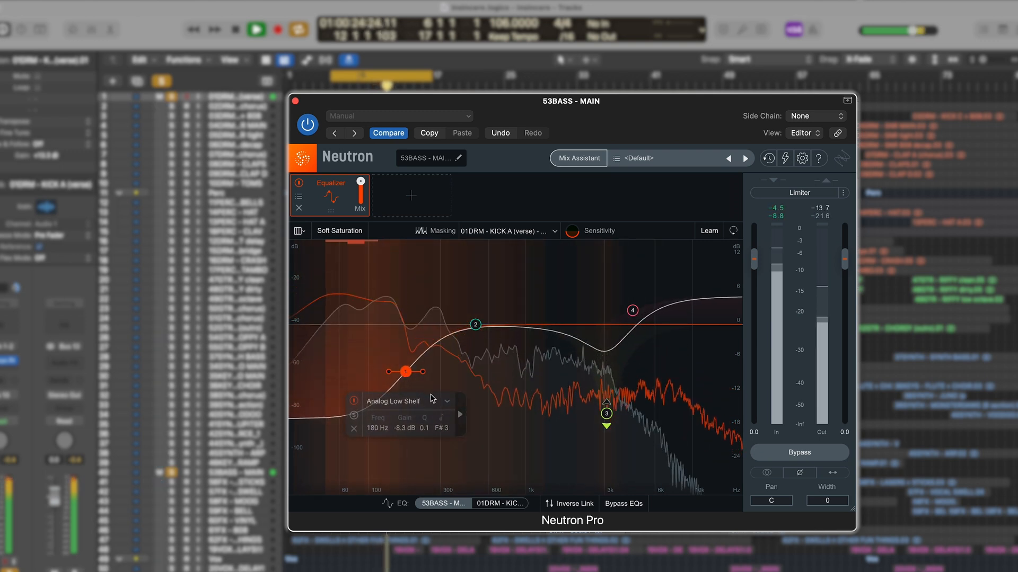
Make the bass low shelf dynamic with an external sidechain, fed by the kick on Bus 13.
click(459, 415)
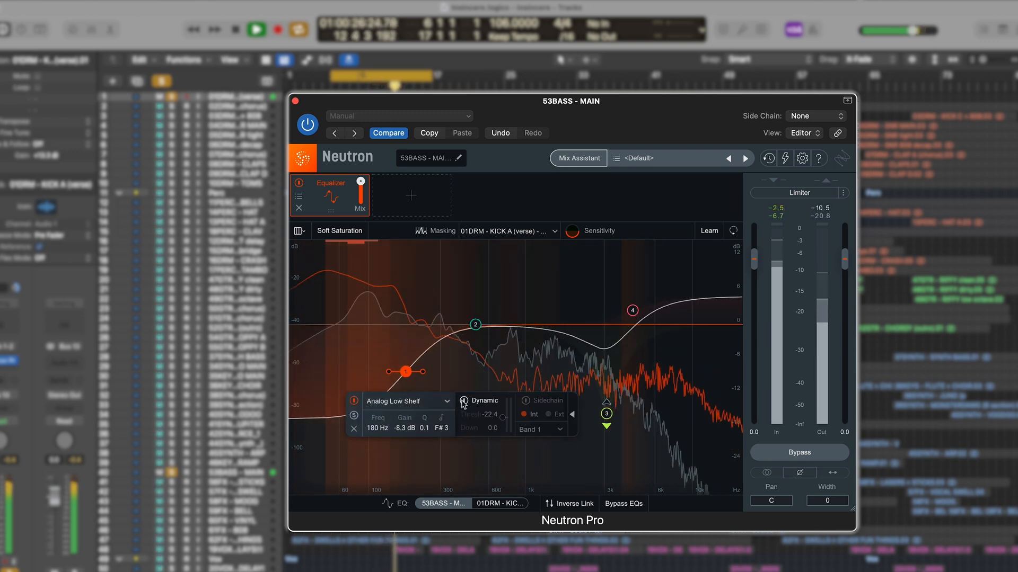
click(463, 401)
click(525, 401)
click(548, 414)
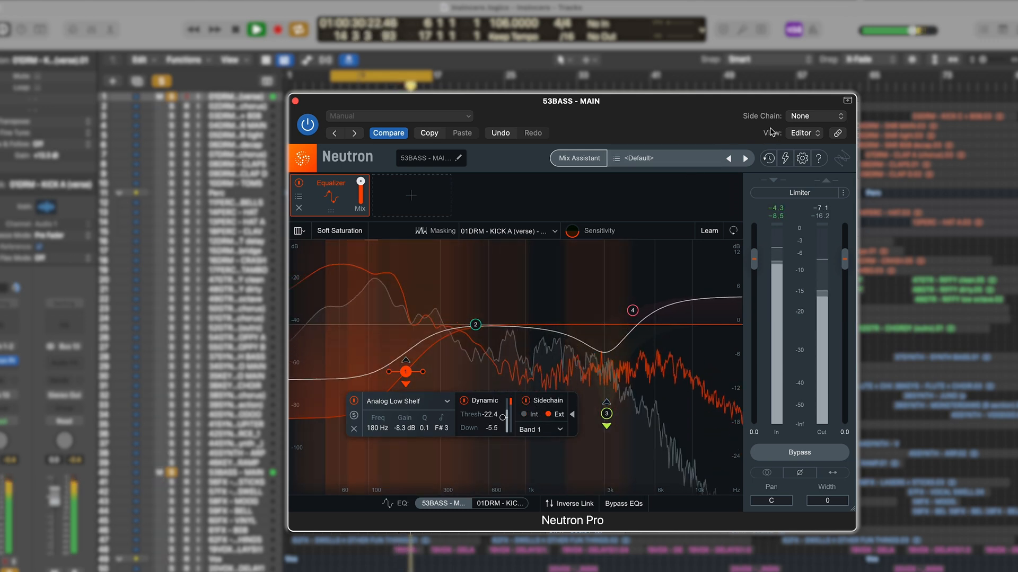
click(806, 116)
mouse_move(802, 162)
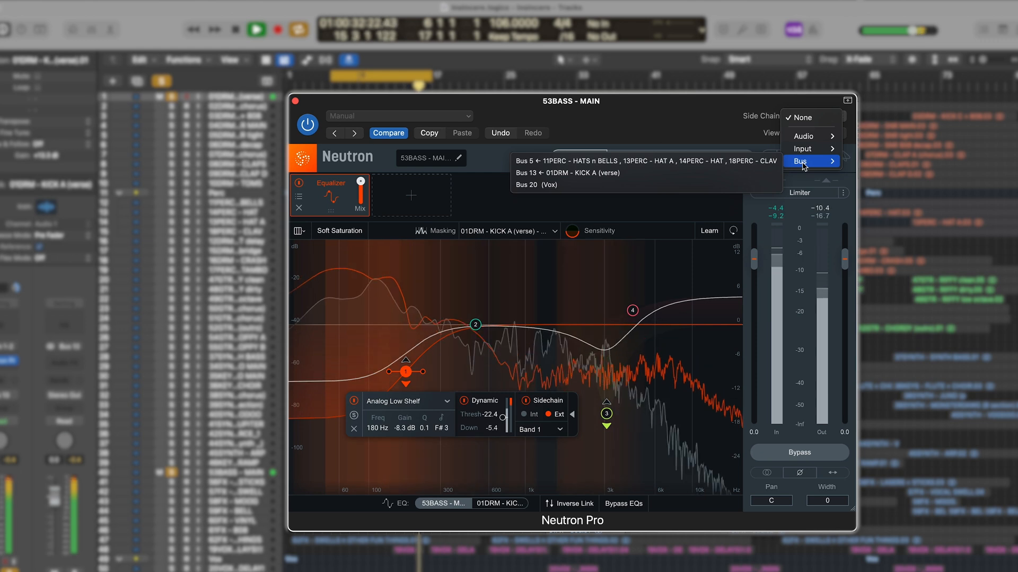
click(731, 173)
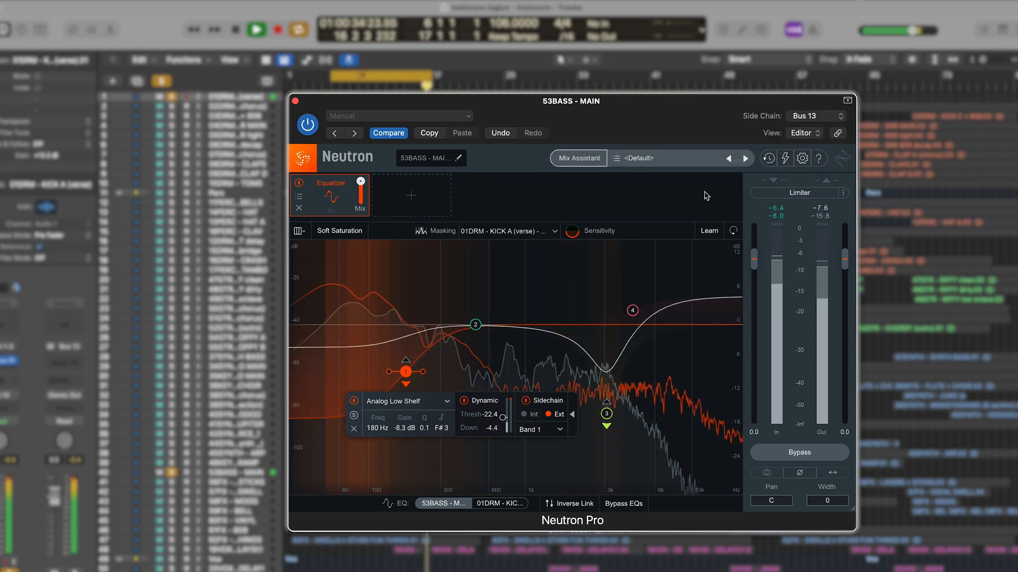
Move the bass low shelf to -9.9 dB at 225 Hz and compare repeatedly against the bypassed sound.
drag(407, 374, 421, 385)
click(775, 449)
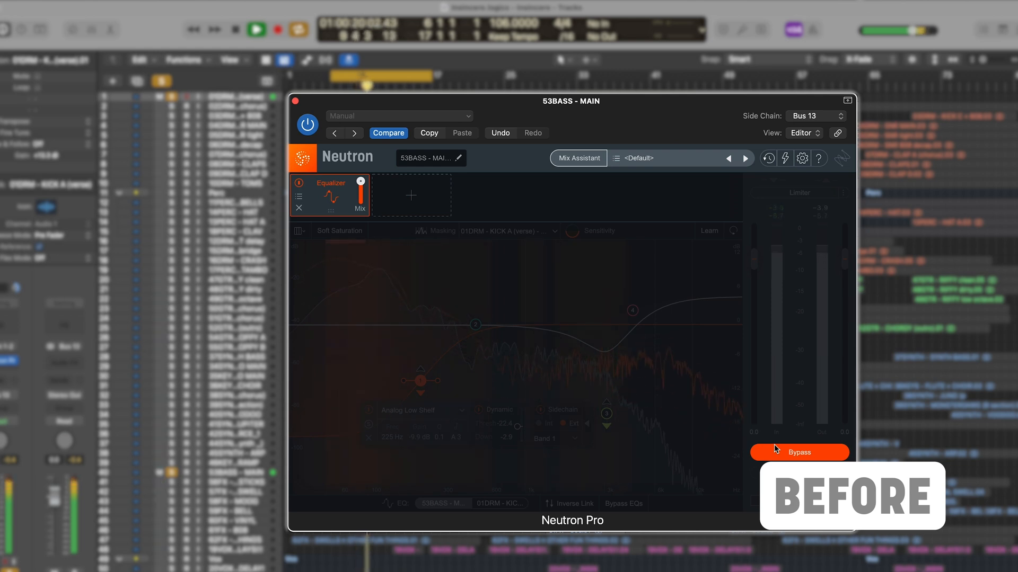
click(775, 449)
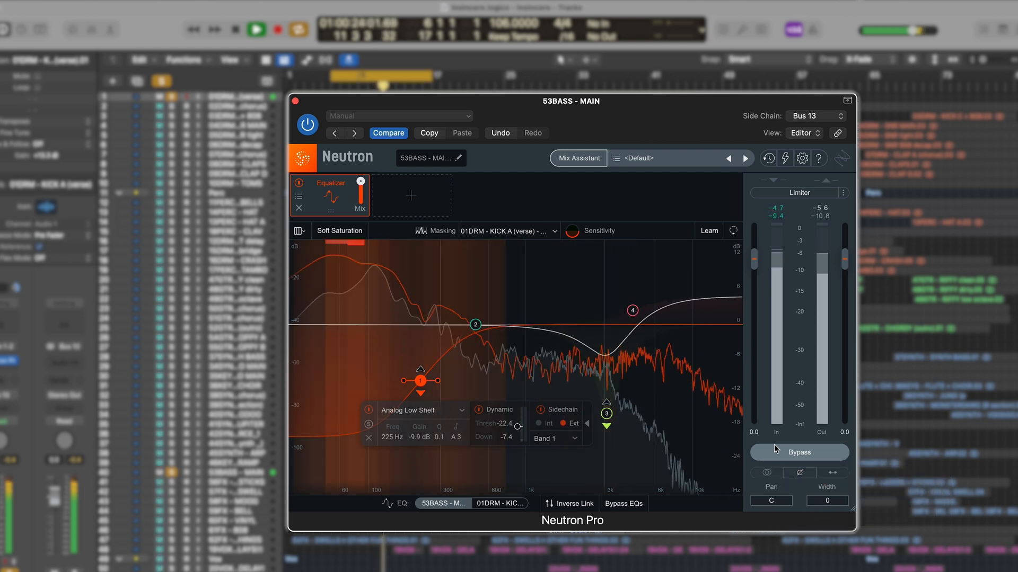
click(774, 450)
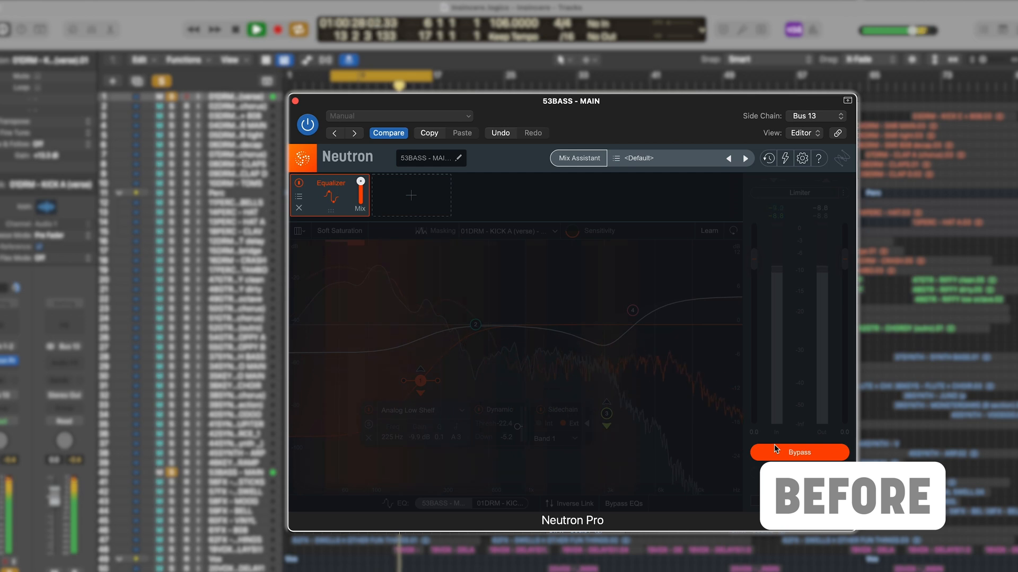
click(774, 450)
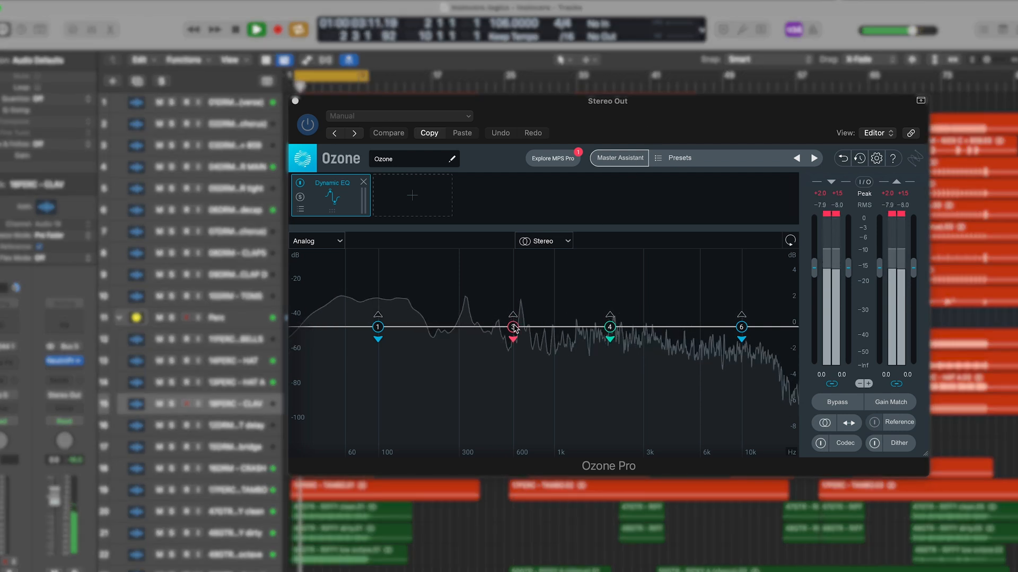
In Ozone's Dynamic EQ, set band 3 to -7.5 dB at 142 Hz with a -23.7 dB threshold, and compare against bypass.
drag(514, 329, 404, 329)
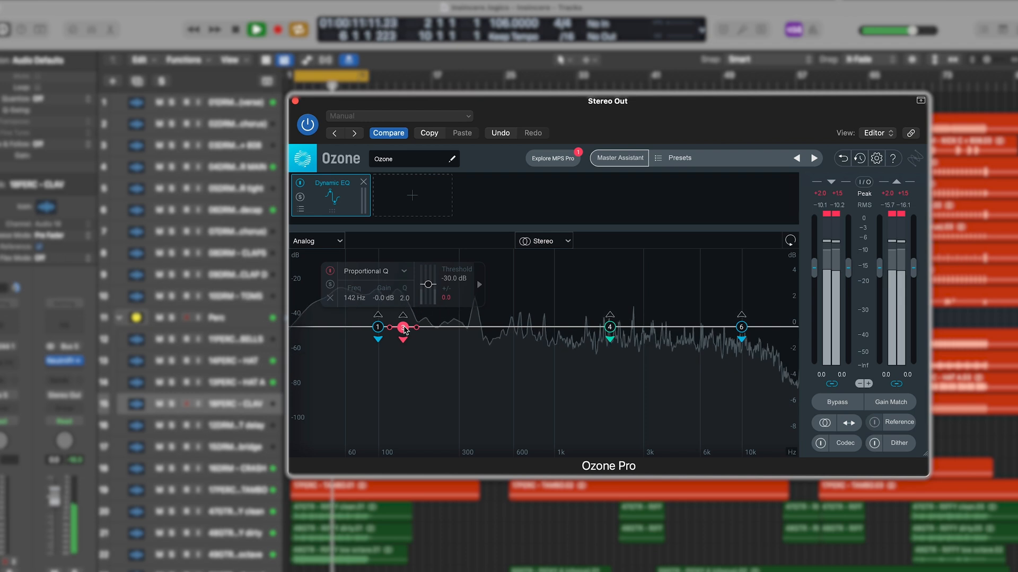
drag(404, 364, 406, 425)
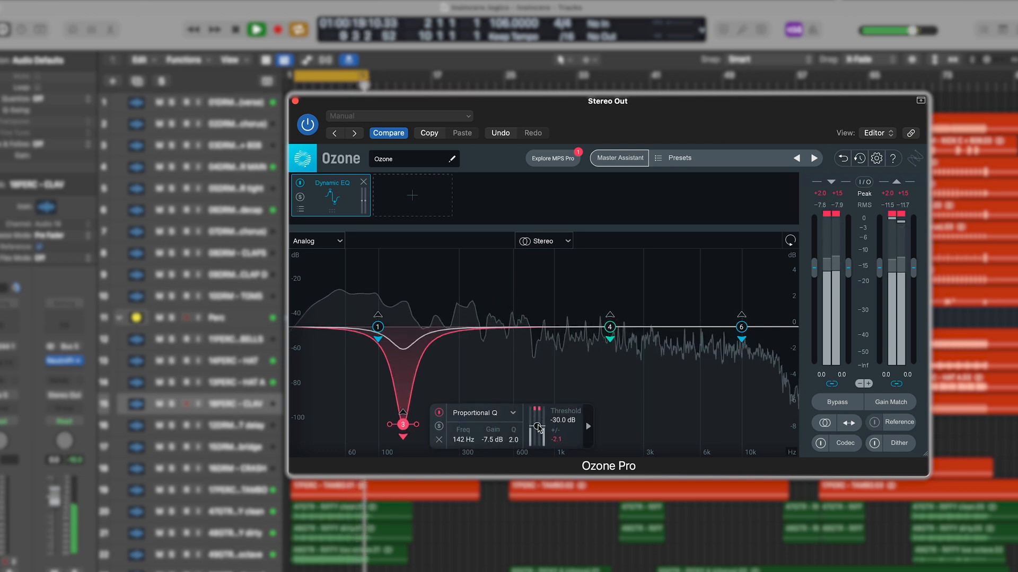
drag(539, 429, 538, 428)
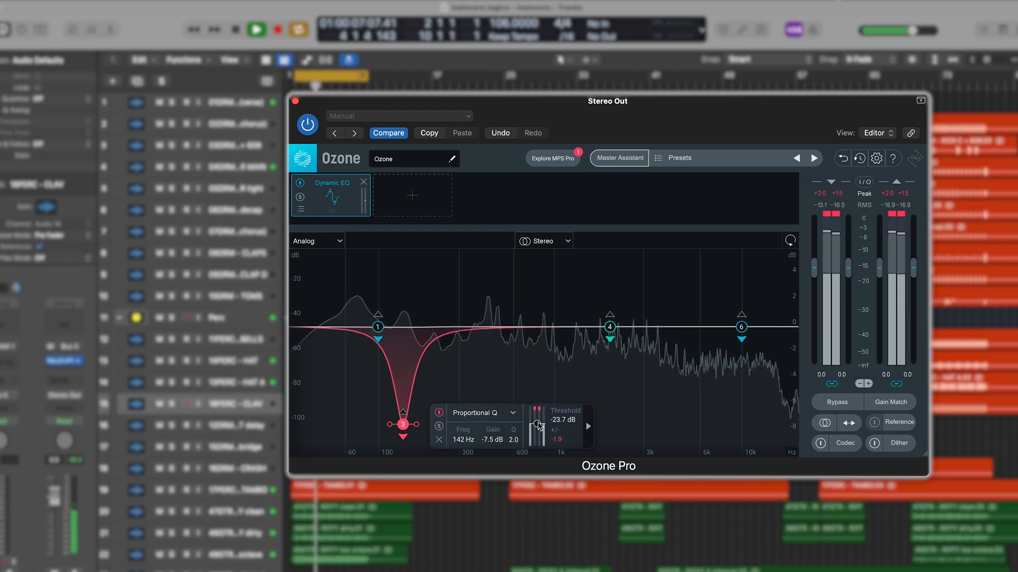
click(822, 401)
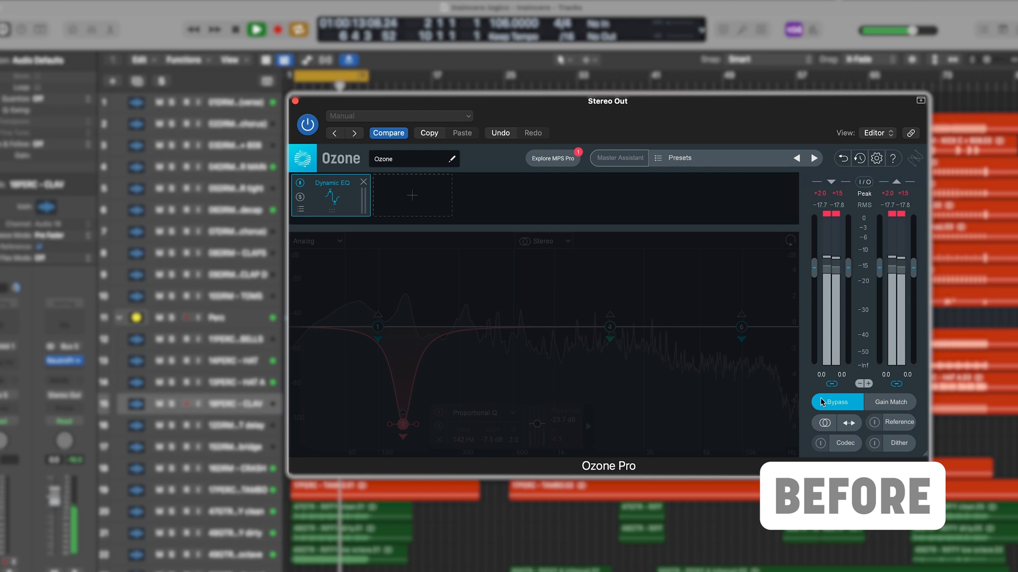
click(822, 402)
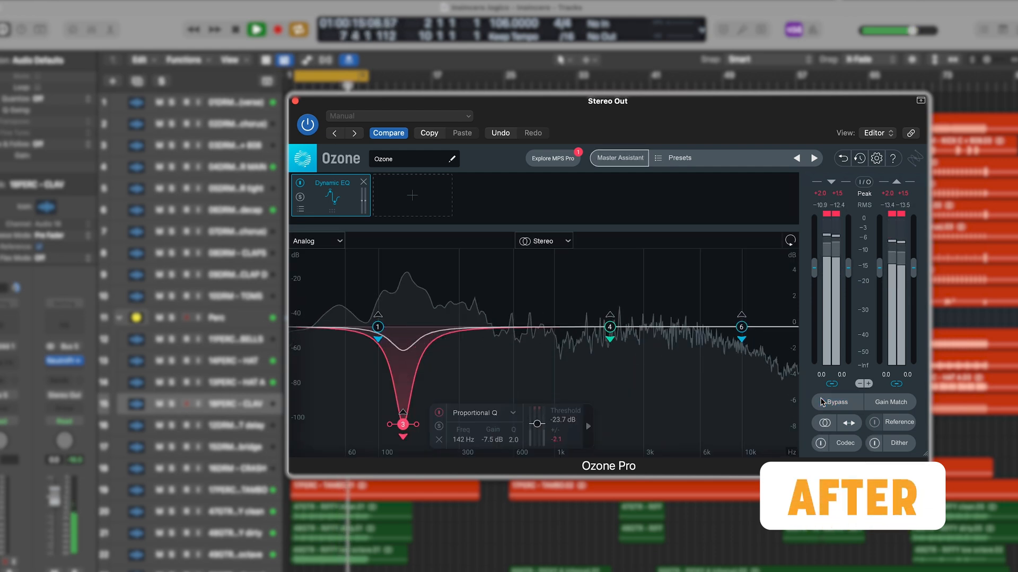